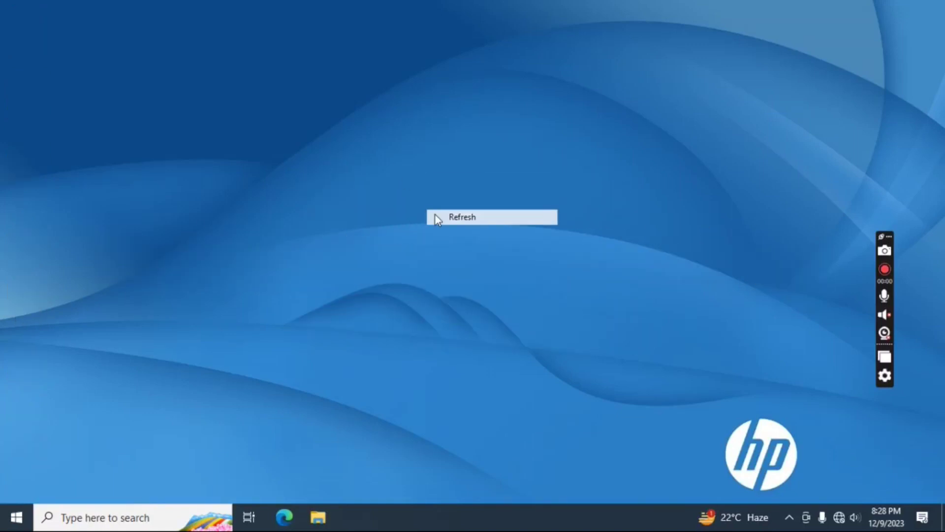
# Refresh the desktop twice and check the list of available Wi-Fi networks.
pyautogui.rightClick(362, 128)
pyautogui.click(385, 170)
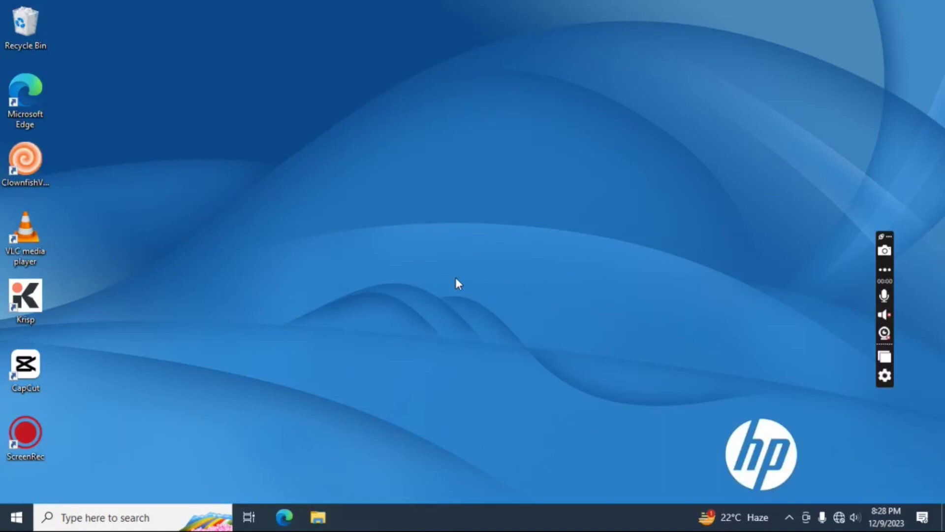
pyautogui.rightClick(427, 177)
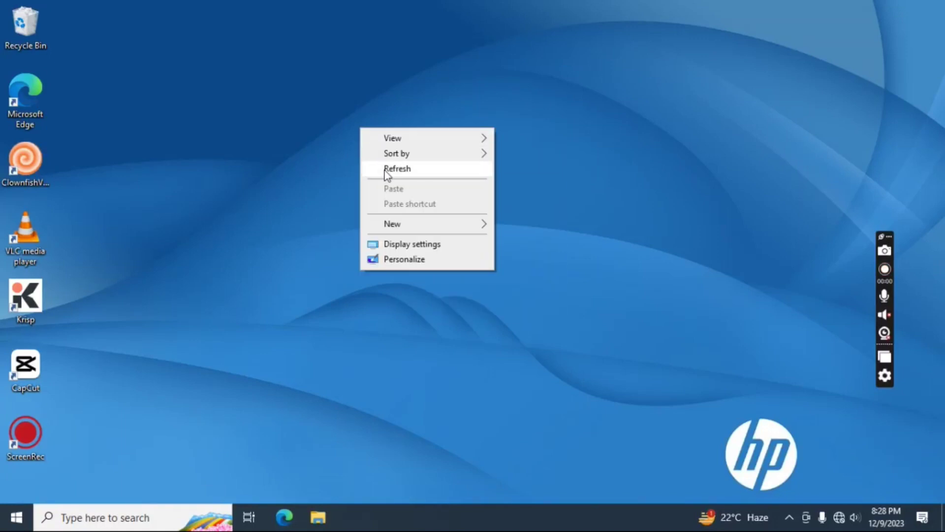
pyautogui.click(385, 171)
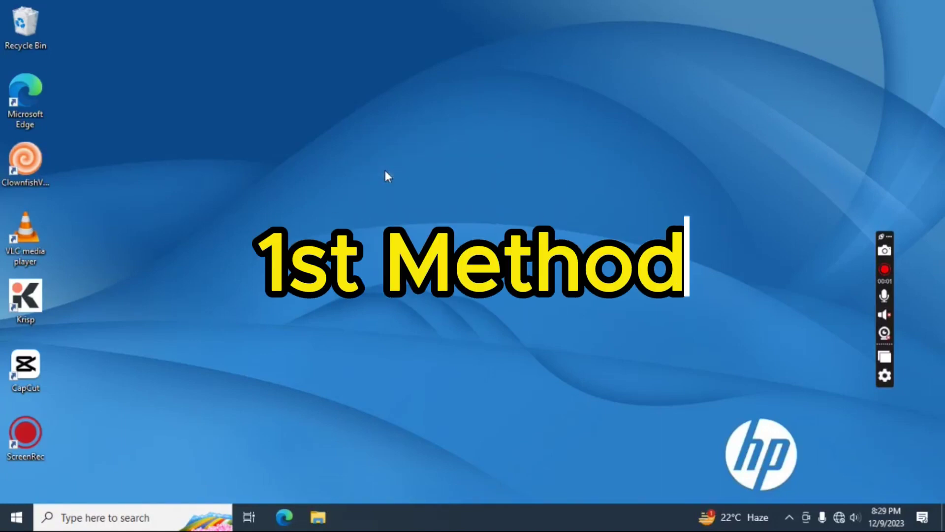
pyautogui.click(839, 517)
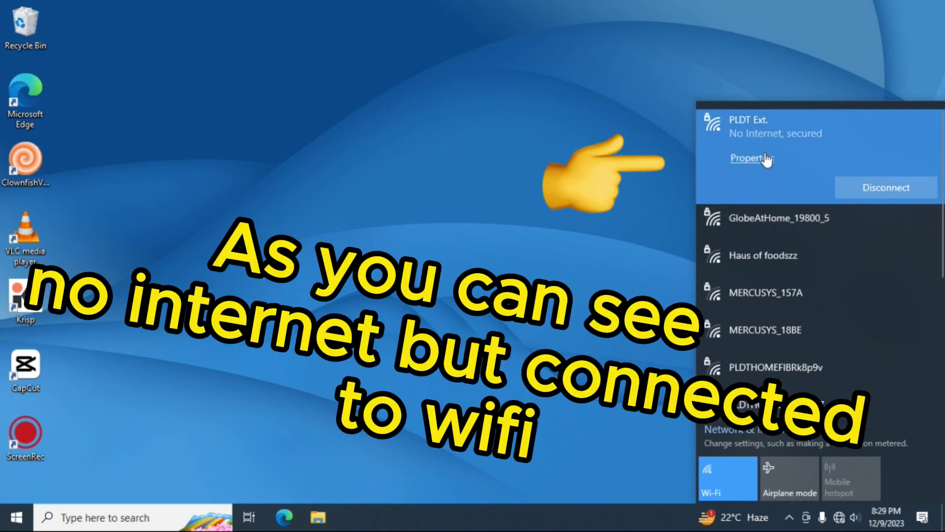
pyautogui.click(616, 261)
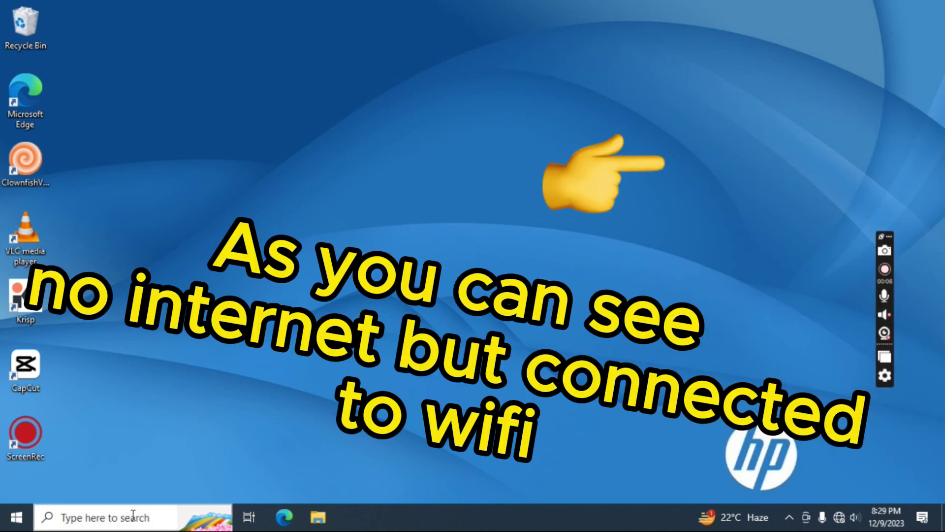
# Search for 'control panel' and go to Network and Internet > Network and Sharing Center.
pyautogui.click(114, 517)
pyautogui.write('c')
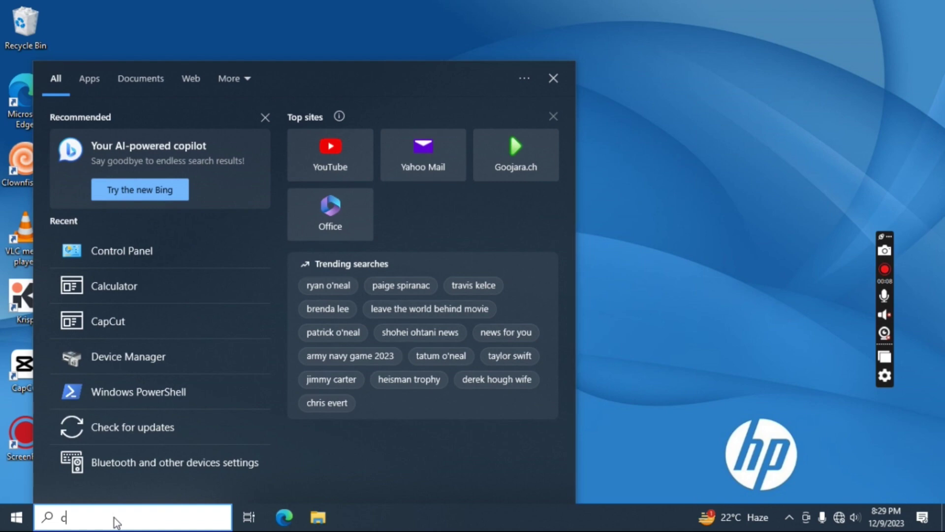
pyautogui.write('ontrol panel')
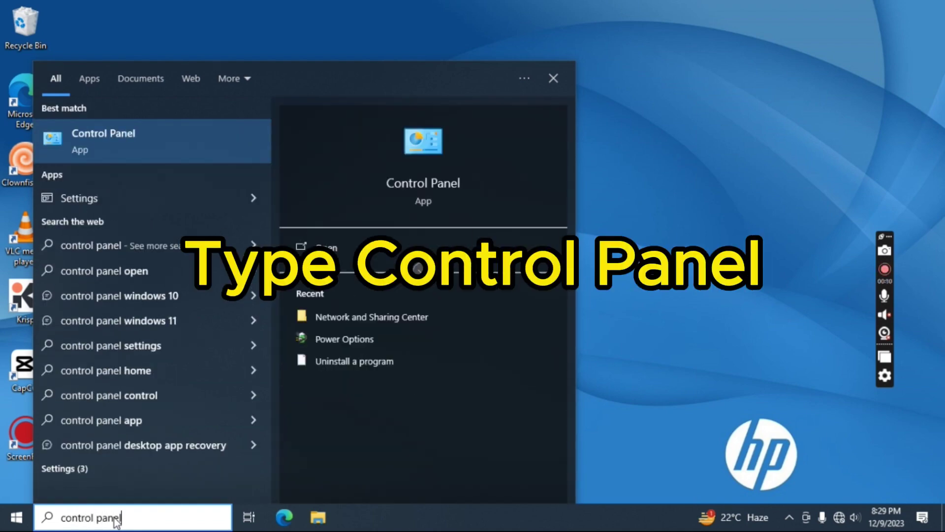
pyautogui.click(145, 148)
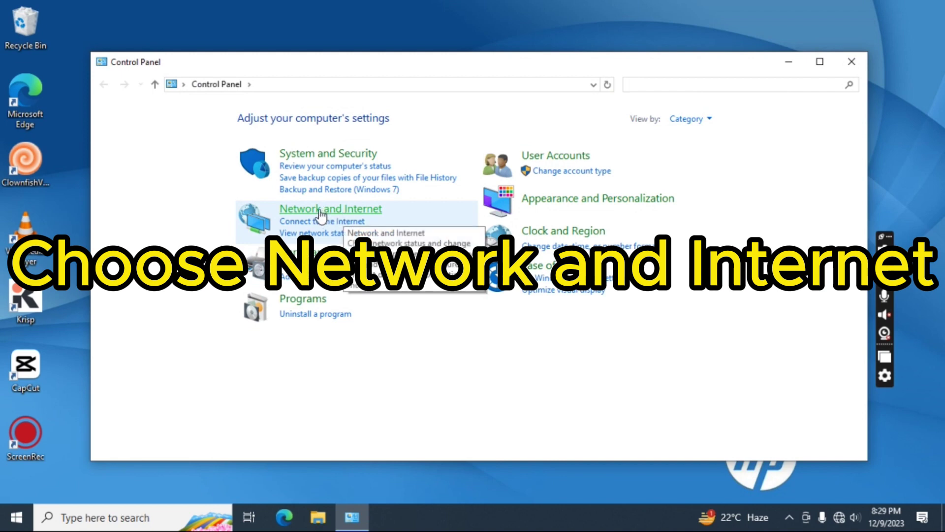
pyautogui.click(319, 212)
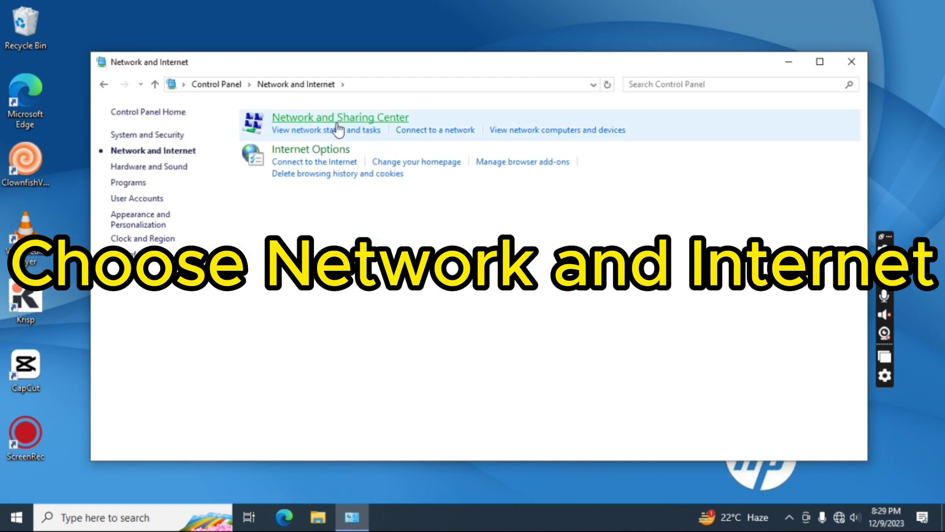
pyautogui.click(321, 120)
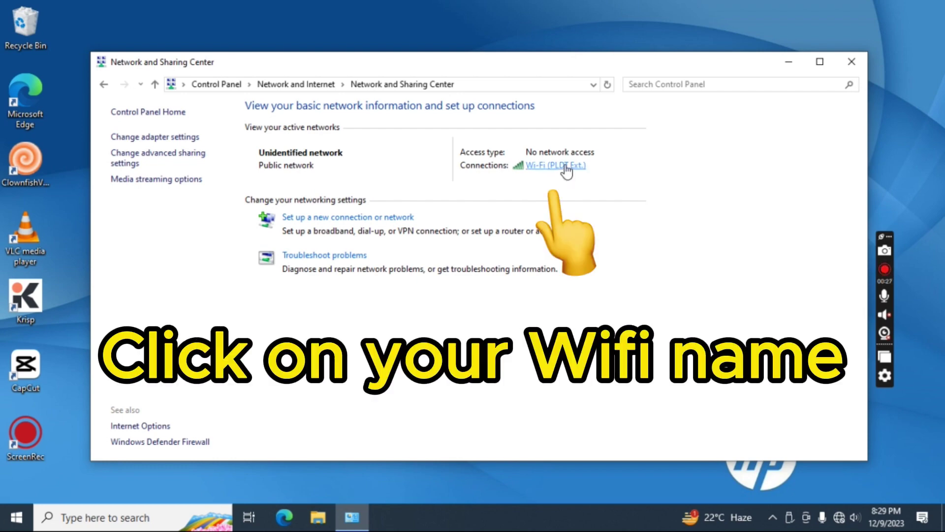
# Enable Internet Protocol Version 4 (TCP/IPv4) in the Wi-Fi connection's properties and apply it.
pyautogui.click(566, 166)
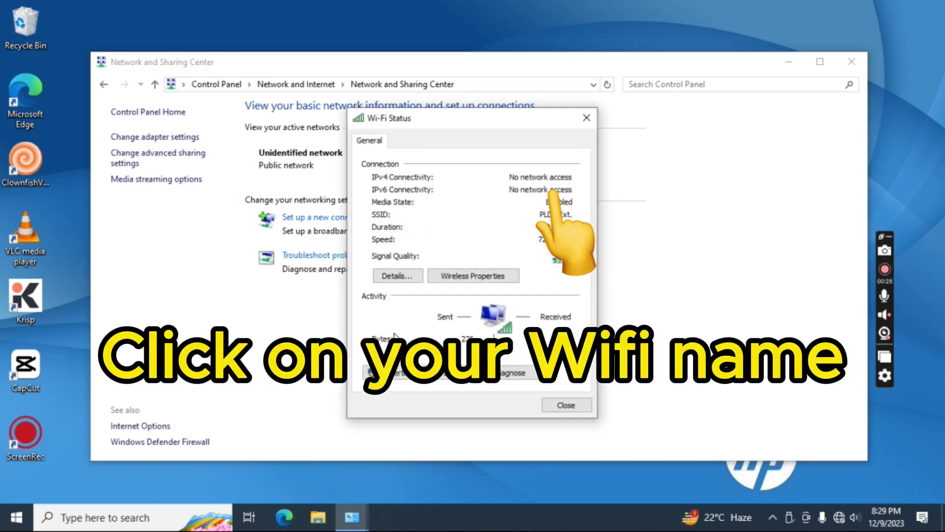
pyautogui.click(384, 379)
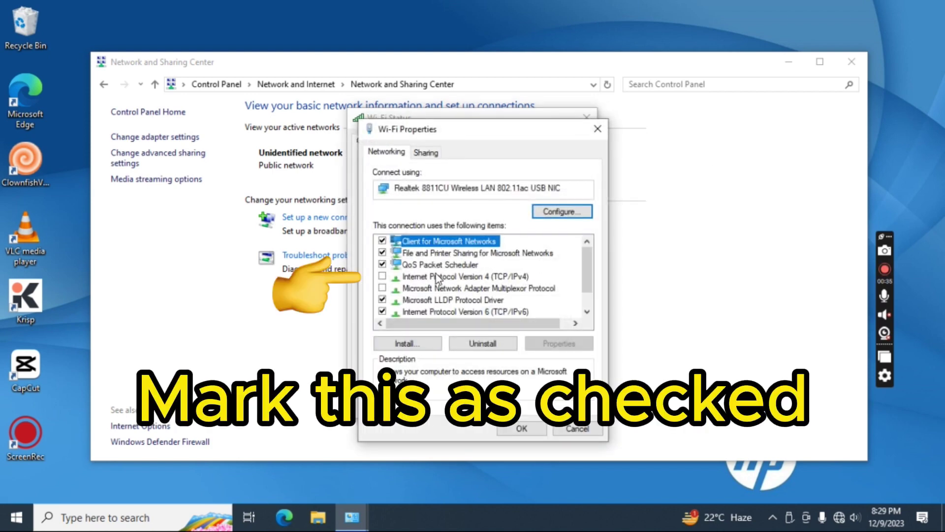
pyautogui.click(382, 276)
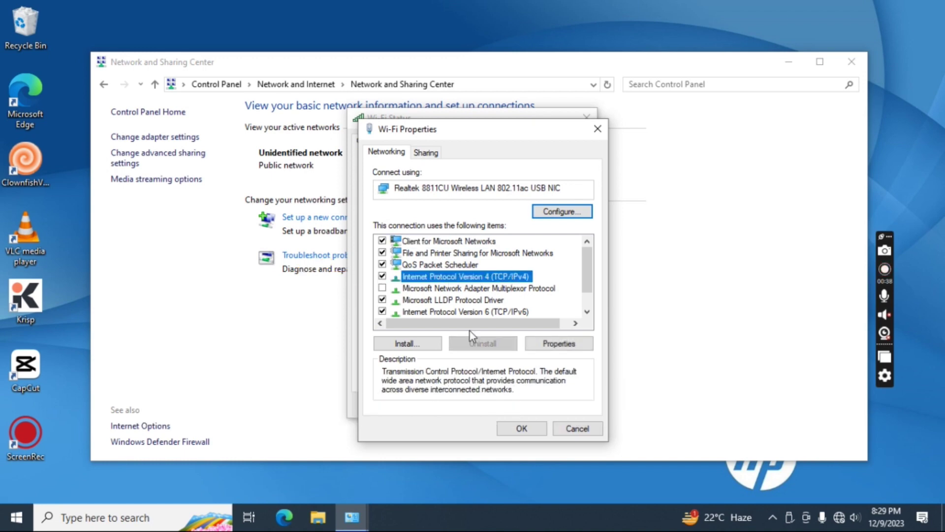
pyautogui.click(521, 429)
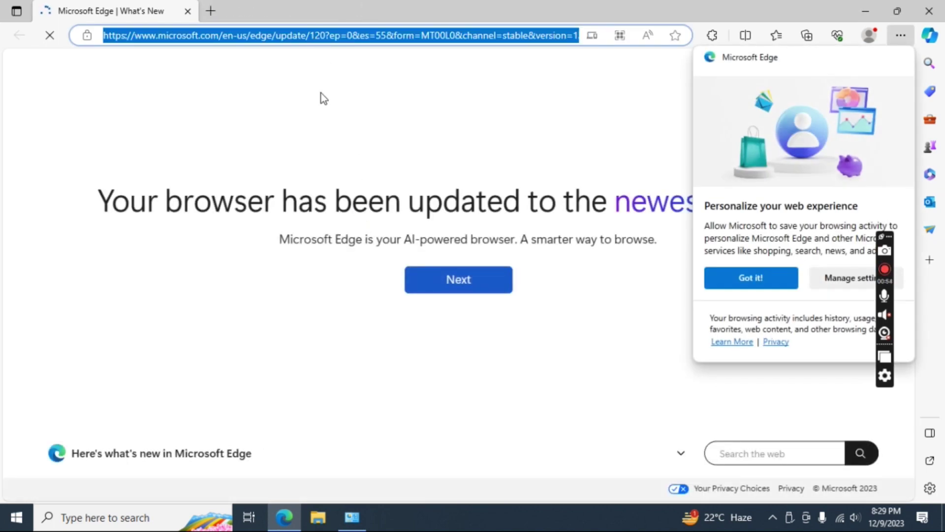
# Minimize Microsoft Edge to get back to Network and Sharing Center.
pyautogui.click(335, 164)
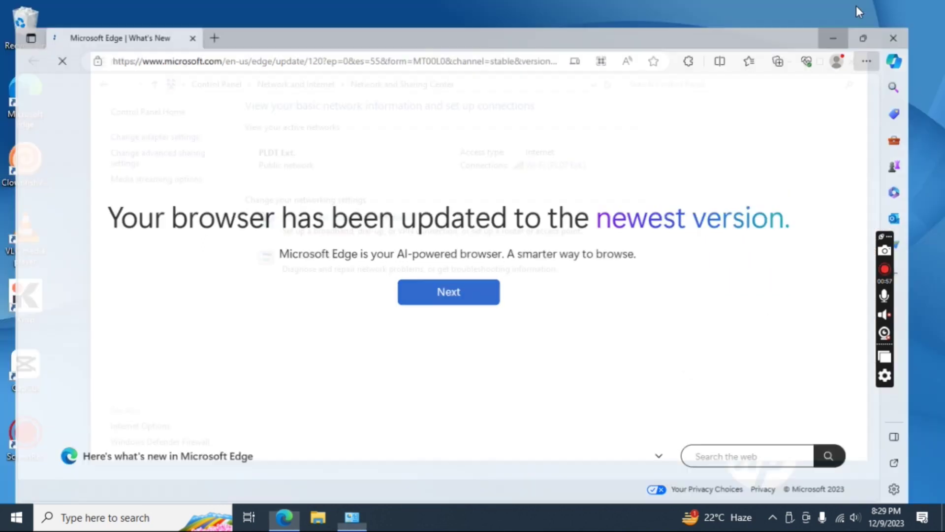
pyautogui.click(860, 9)
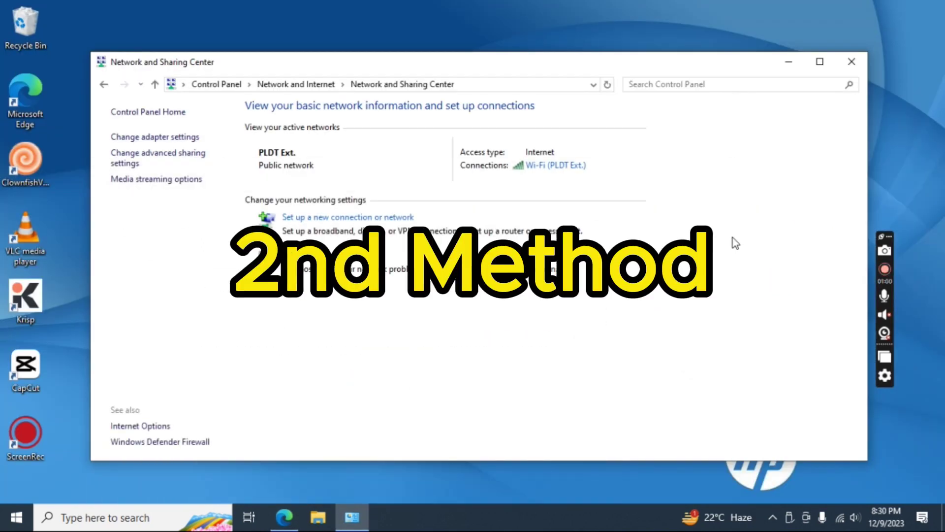
pyautogui.click(530, 169)
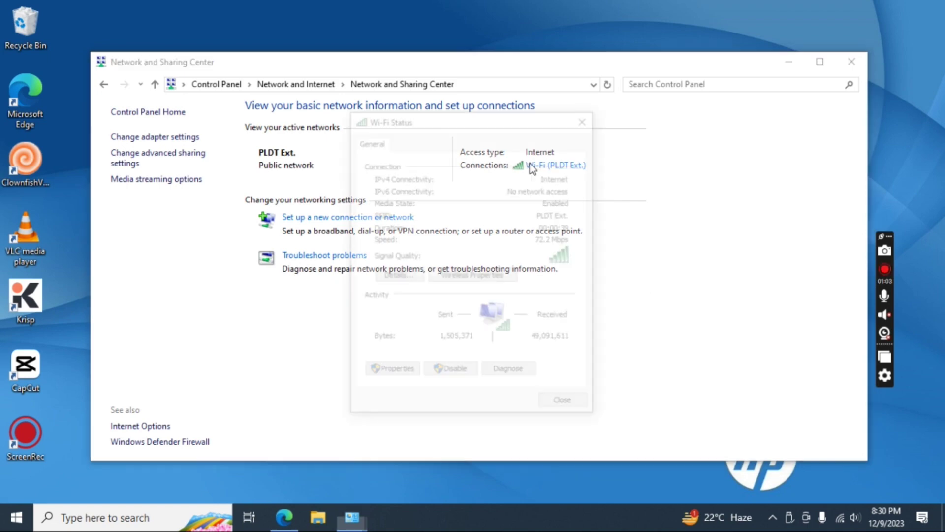
pyautogui.click(397, 374)
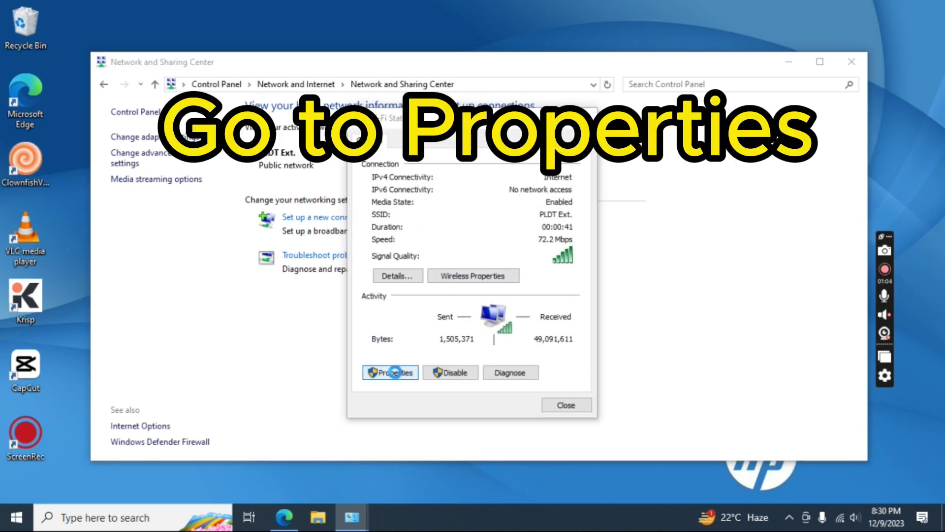
pyautogui.scroll(-1, 446, 295)
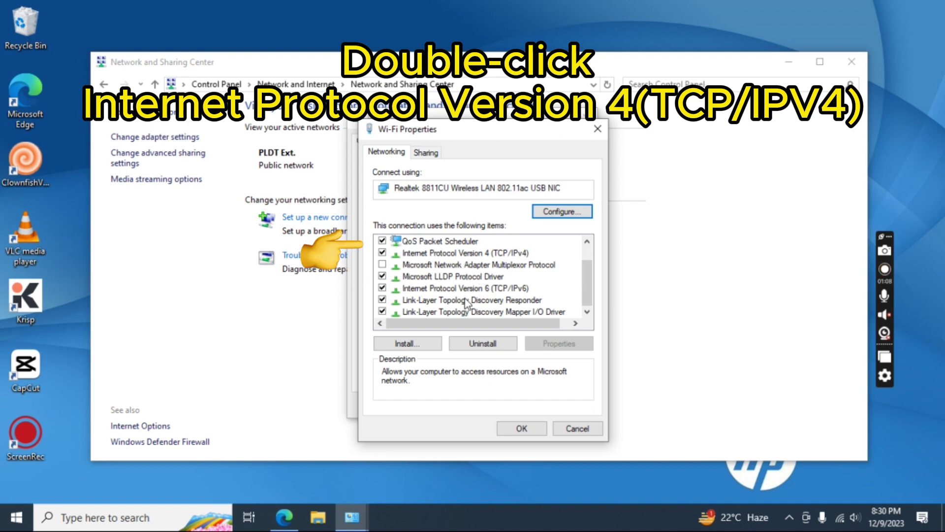
pyautogui.doubleClick(461, 254)
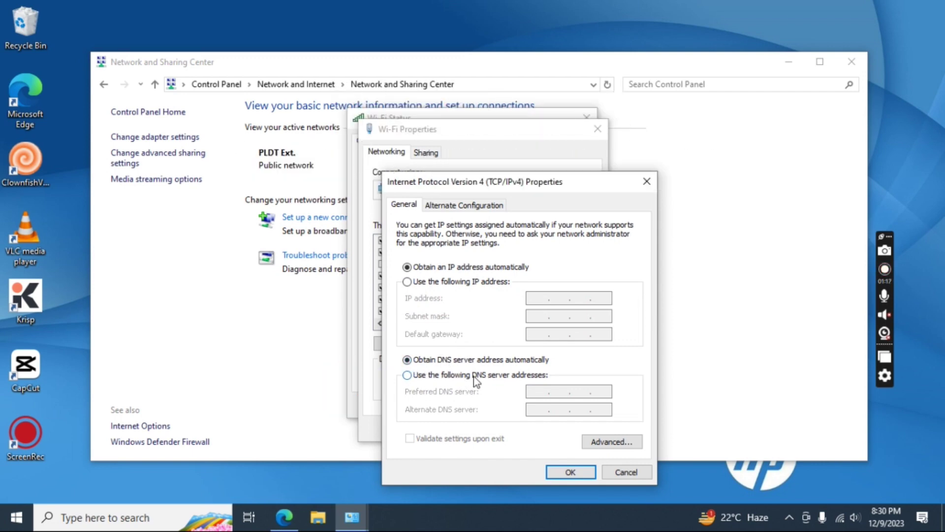
pyautogui.click(570, 472)
pyautogui.click(523, 429)
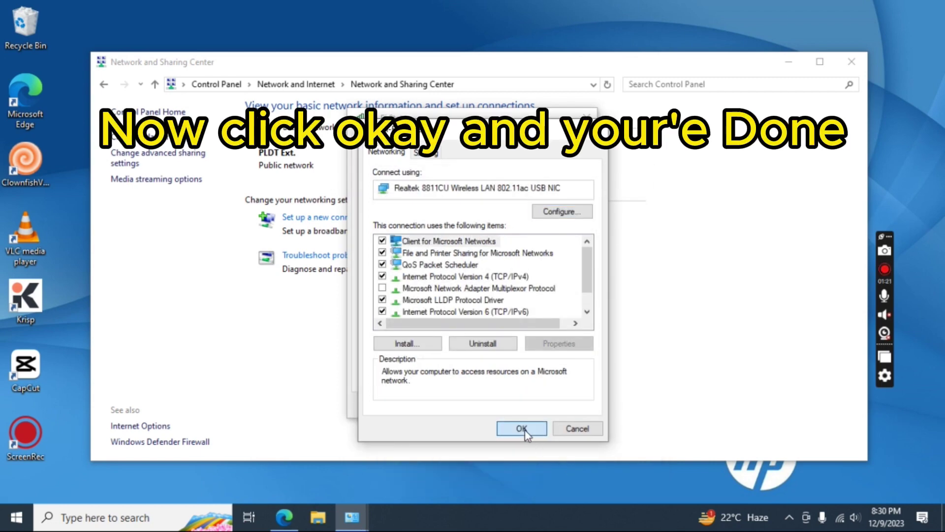
pyautogui.click(557, 401)
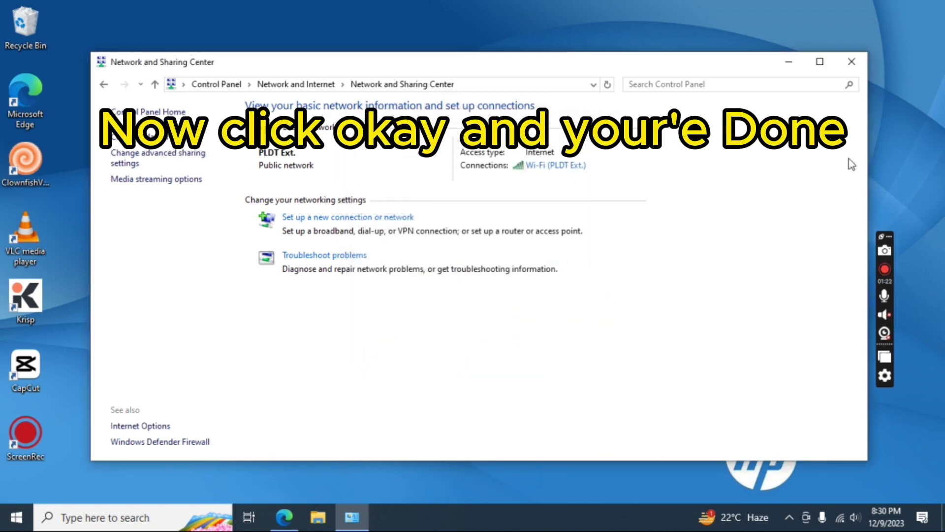
# Close Network and Sharing Center, search 'network troubleshooter', then open Settings from Start.
pyautogui.click(859, 63)
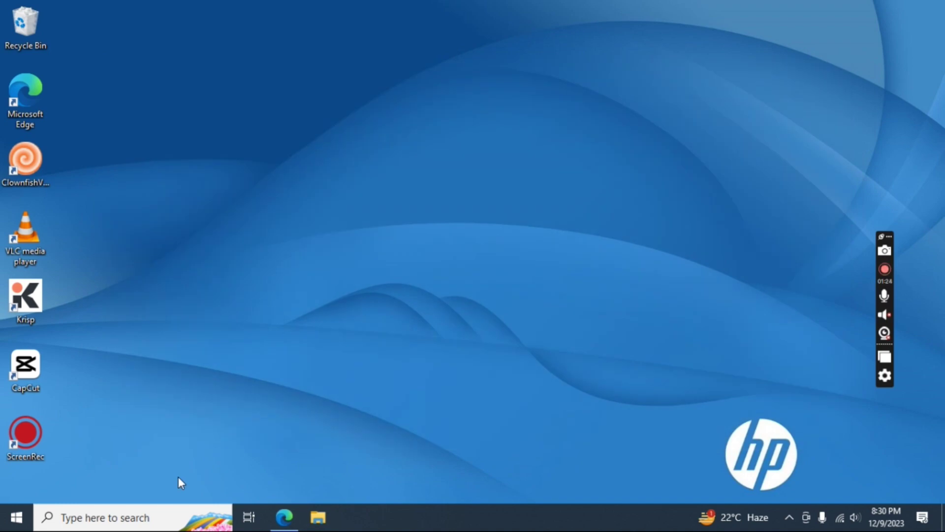
pyautogui.click(131, 518)
pyautogui.write('netowrk')
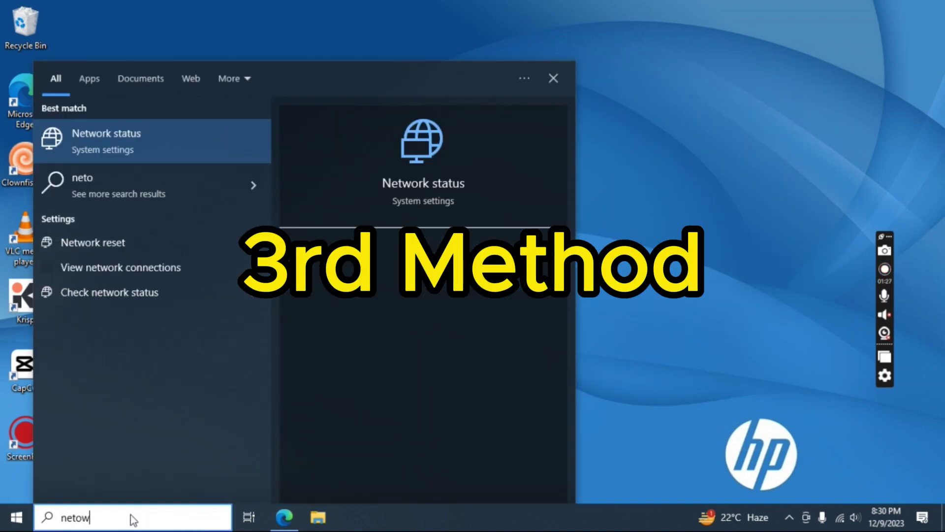
pyautogui.press('BackSpace')
pyautogui.press('BackSpace')
pyautogui.press('BackSpace')
pyautogui.press('BackSpace')
pyautogui.write('wok')
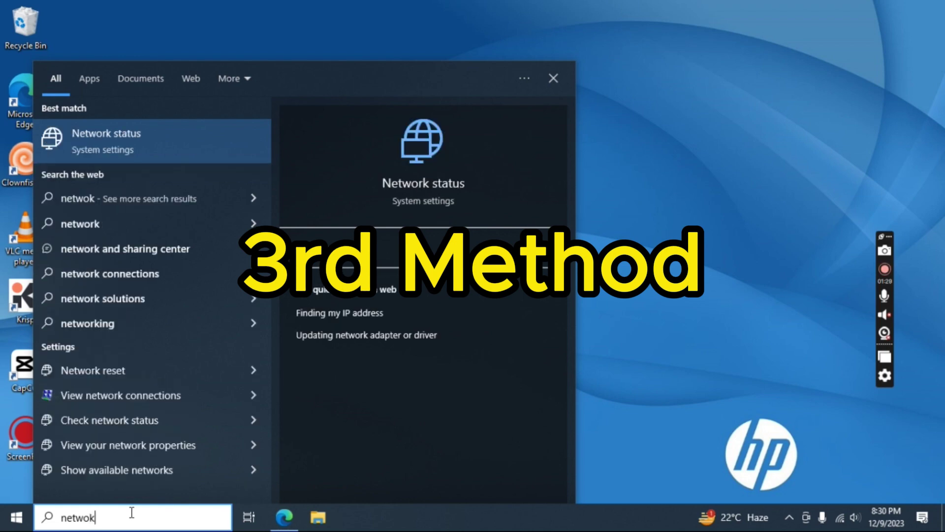
pyautogui.press('BackSpace')
pyautogui.write('rk tr')
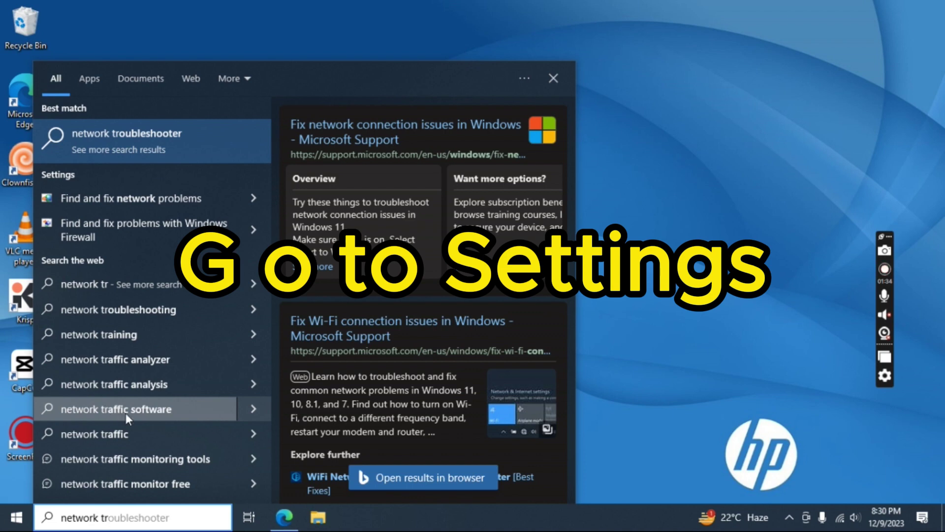
pyautogui.press('Return')
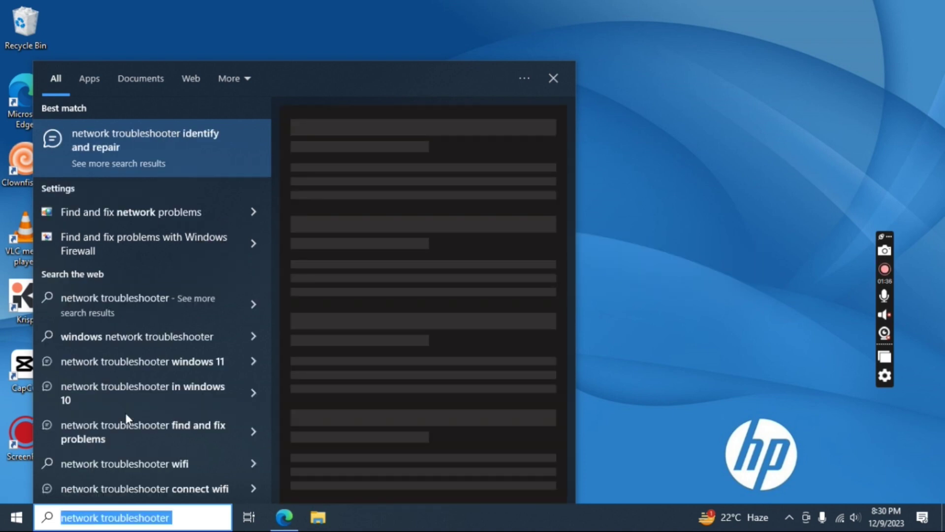
pyautogui.click(17, 517)
pyautogui.click(18, 453)
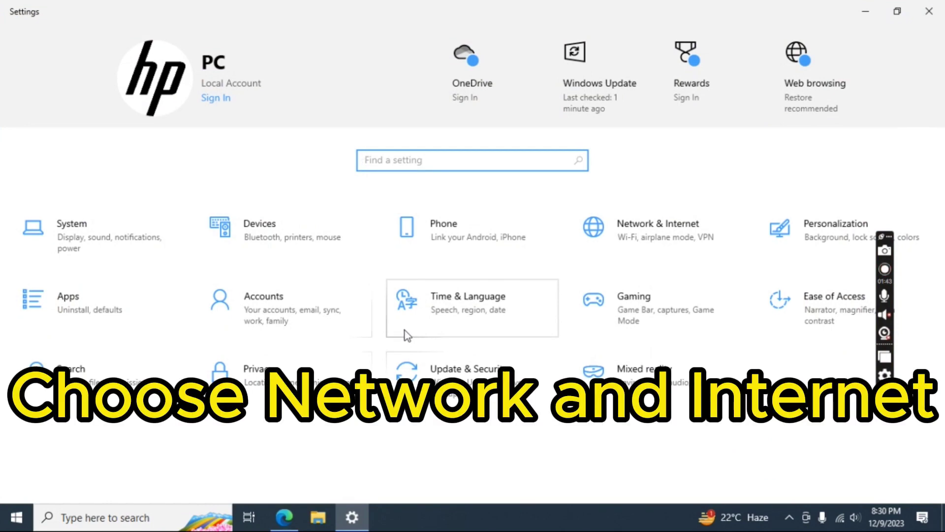
# Launch the Network troubleshooter from Network & Internet's Advanced network settings.
pyautogui.click(660, 250)
pyautogui.scroll(-4, 485, 335)
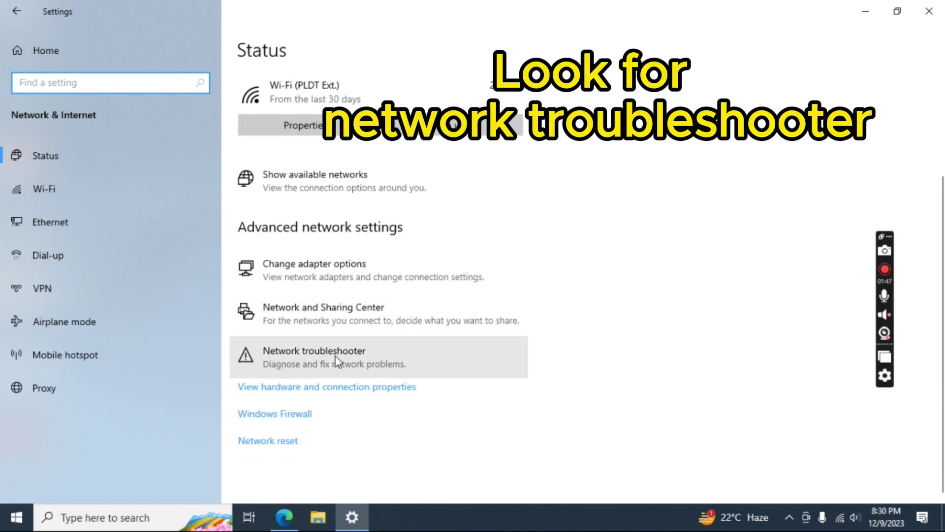
pyautogui.click(335, 357)
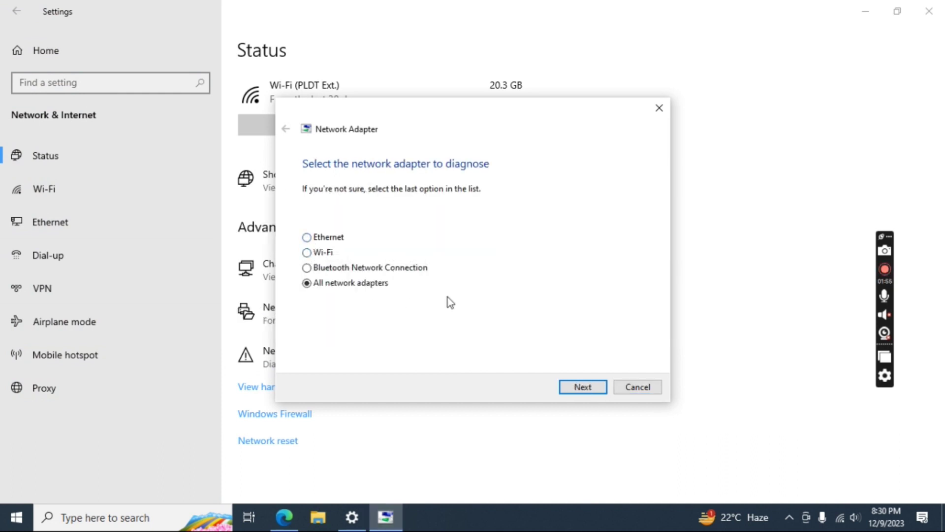
# Diagnose all network adapters, pick 'I'm having a different problem', and cancel the troubleshooter.
pyautogui.click(583, 387)
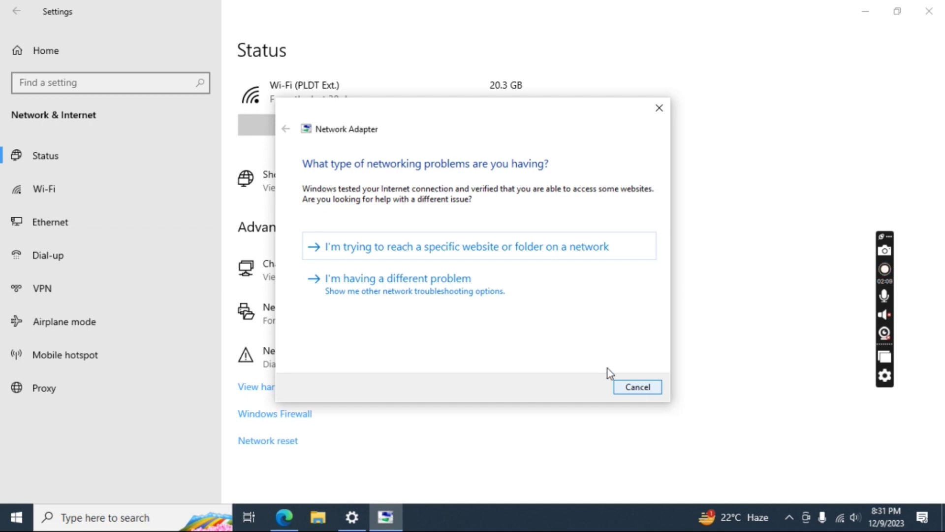
pyautogui.click(425, 287)
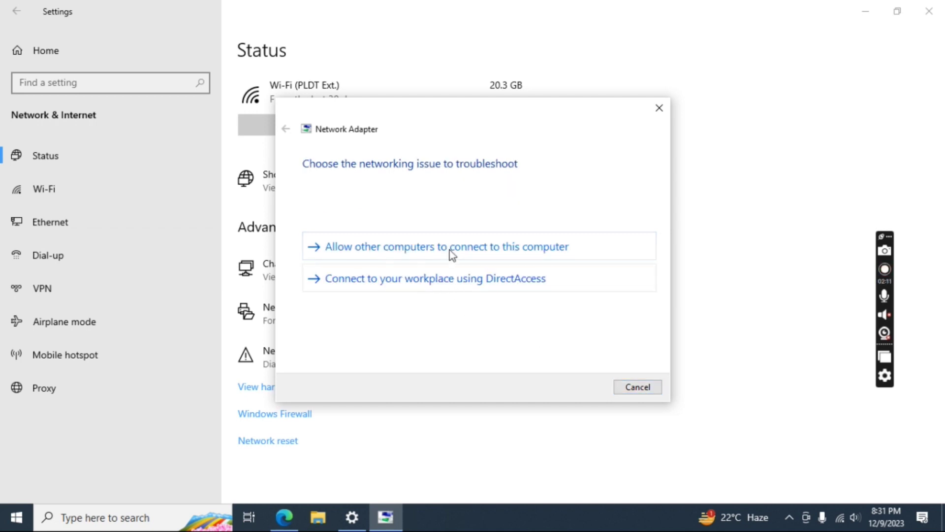
pyautogui.click(637, 387)
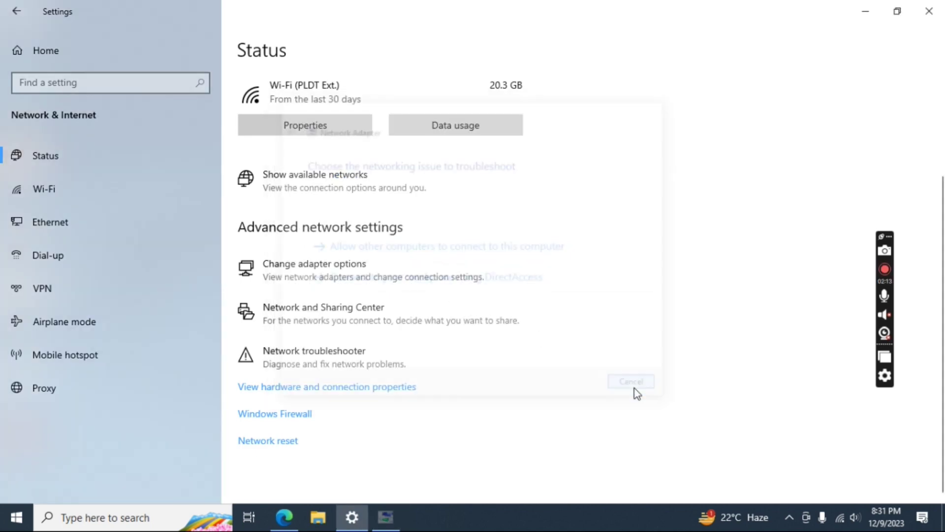
# Close the Settings window.
pyautogui.click(929, 12)
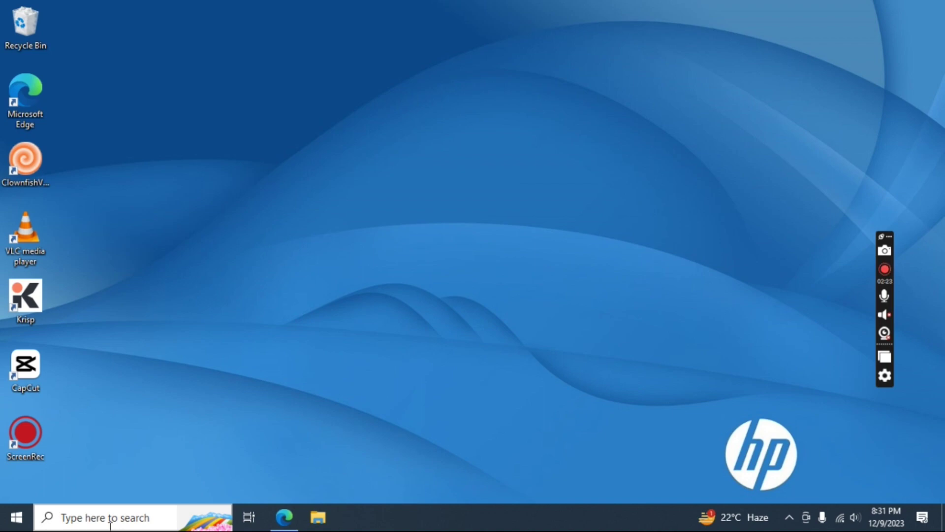
# Search for 'device manager' and open Device Manager from the results.
pyautogui.click(112, 522)
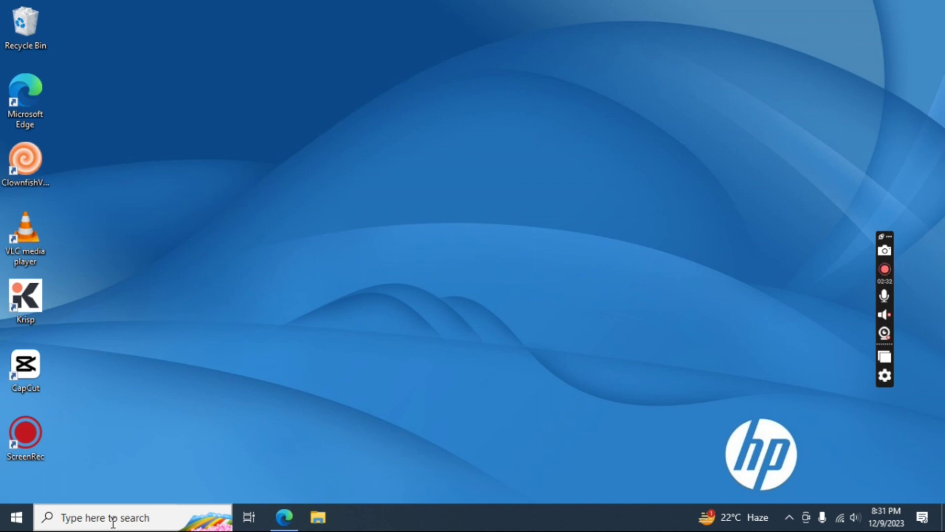
pyautogui.write('device m')
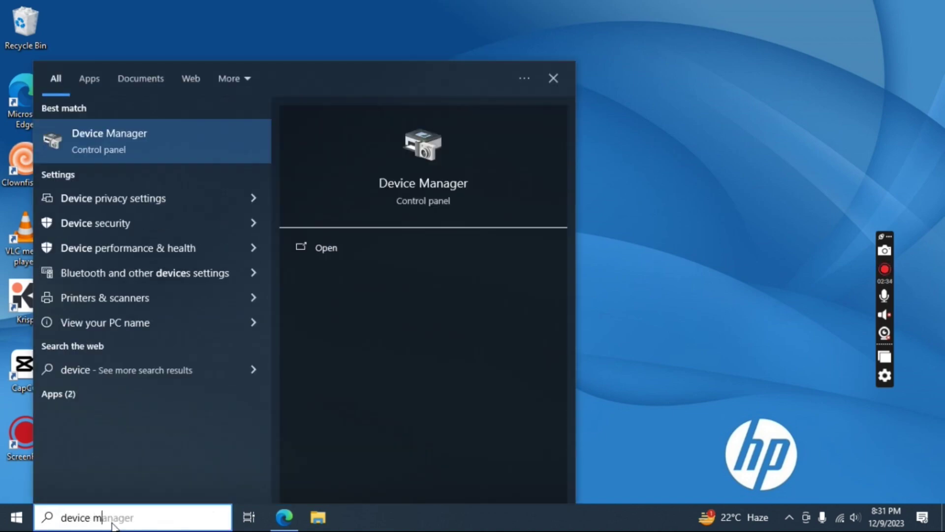
pyautogui.write('anager')
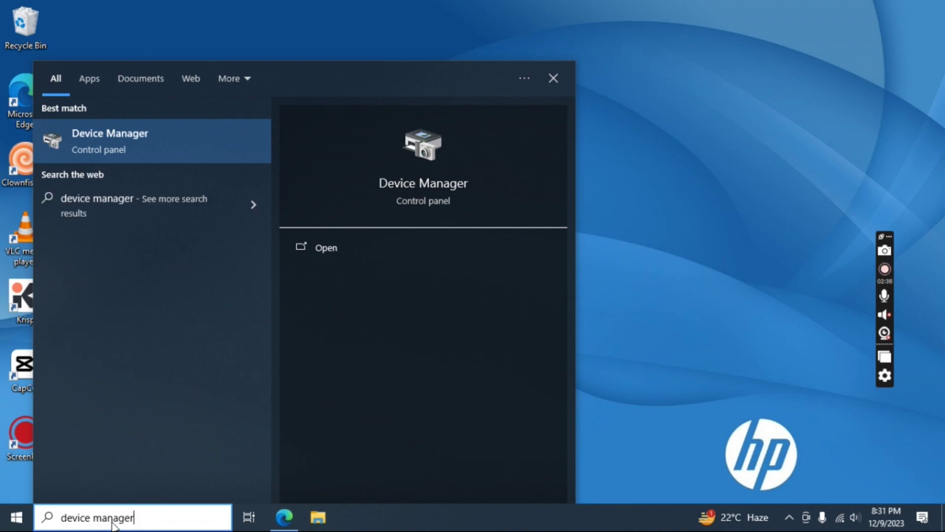
pyautogui.click(108, 155)
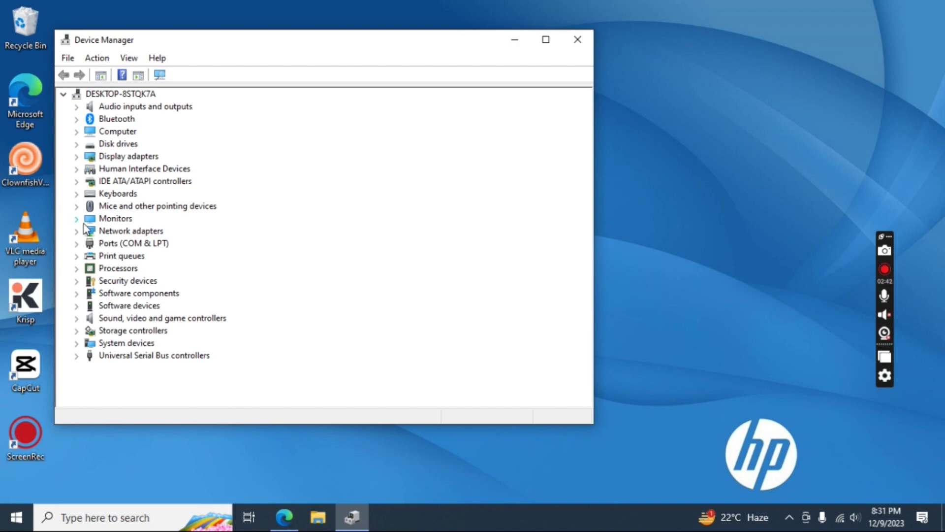
# Expand Network adapters to show the Realtek 8811CU Wireless LAN, Realtek PCIe GbE and WAN Miniports.
pyautogui.click(78, 233)
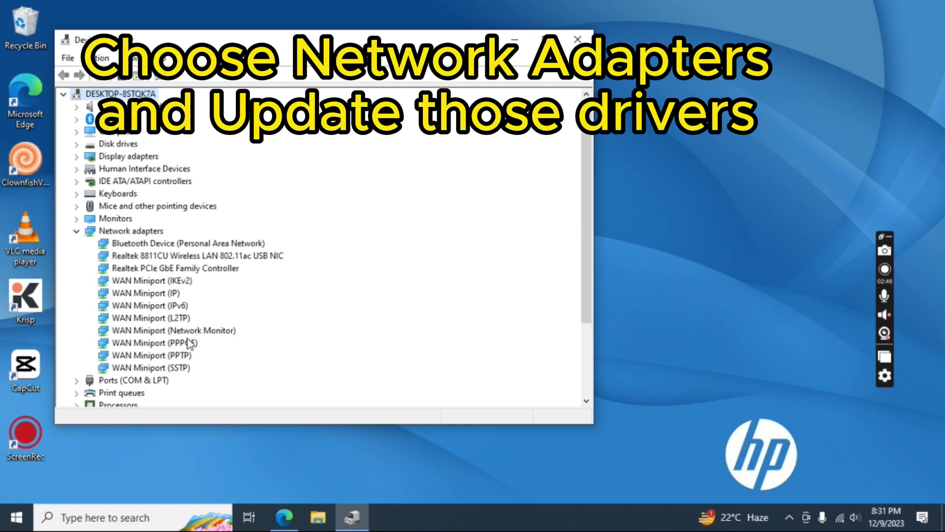
pyautogui.scroll(-3, 192, 333)
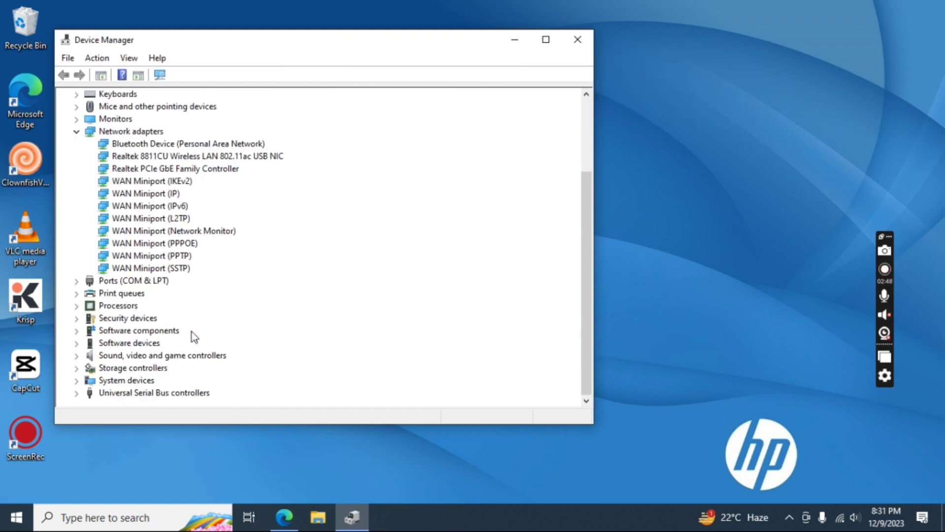
pyautogui.scroll(3, 192, 334)
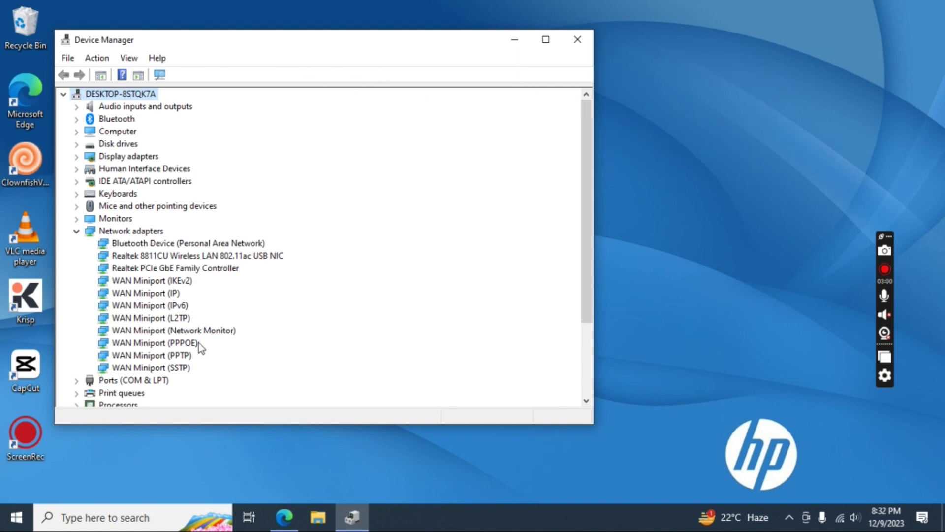
# Collapse Network adapters and review its Properties dialog, closing it with OK.
pyautogui.click(76, 231)
pyautogui.rightClick(111, 235)
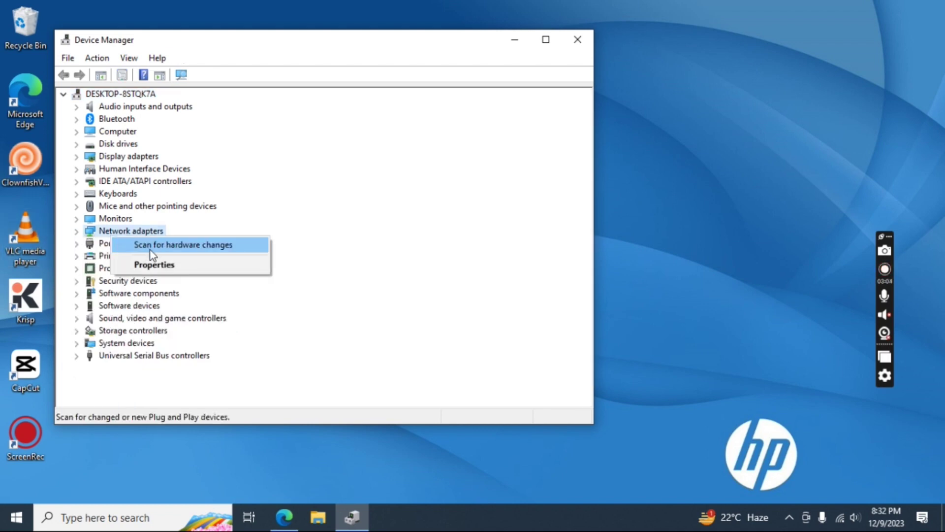
pyautogui.click(148, 266)
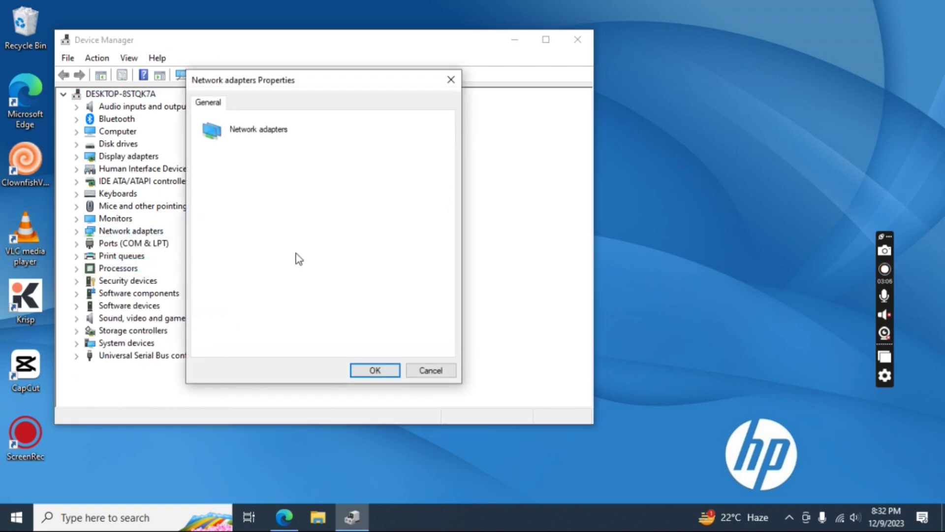
pyautogui.click(379, 375)
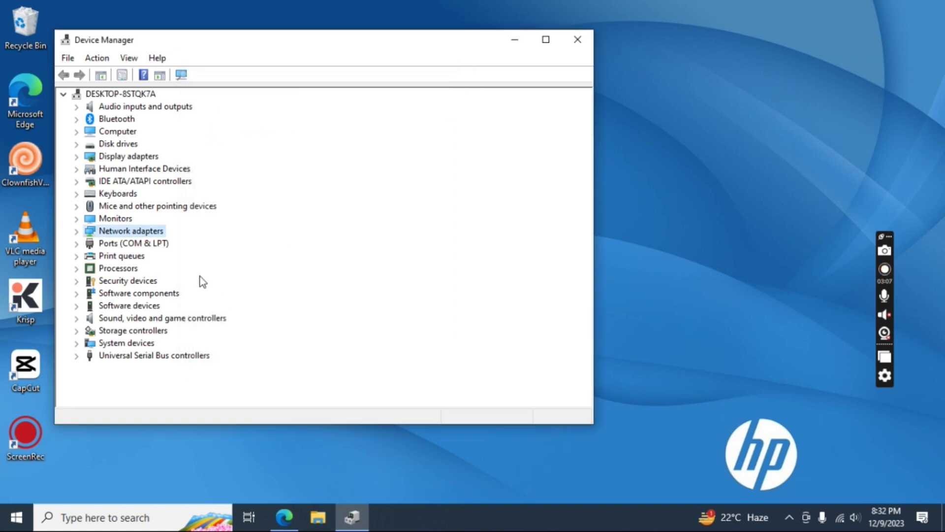
# Scan for hardware changes on Network adapters and expand the category again.
pyautogui.rightClick(122, 234)
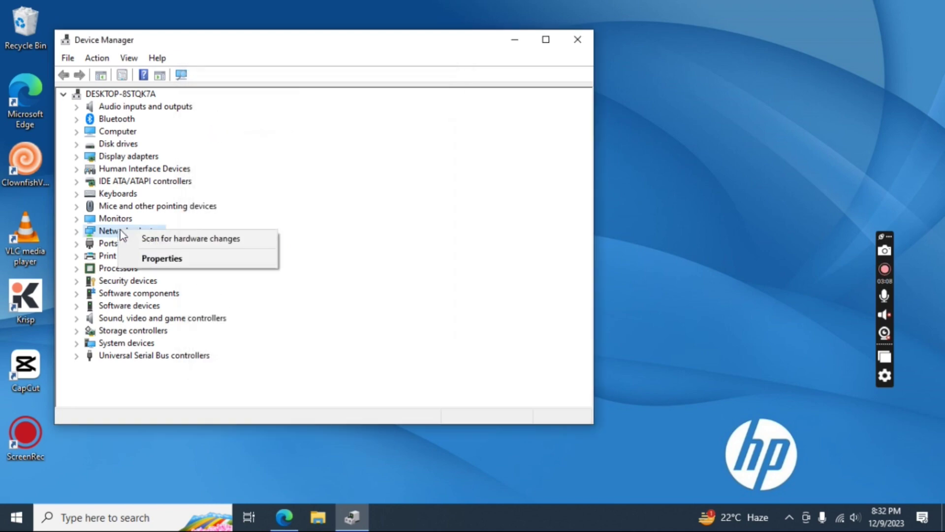
pyautogui.click(162, 245)
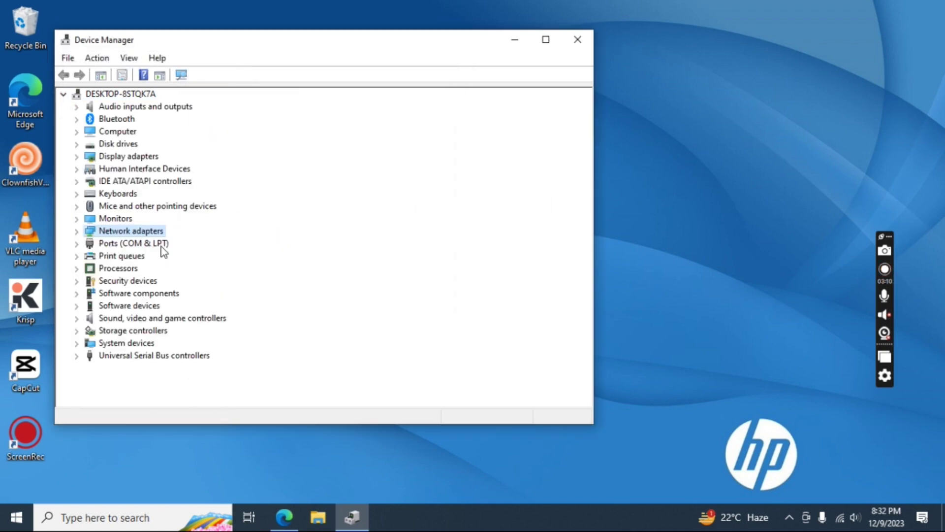
pyautogui.click(76, 232)
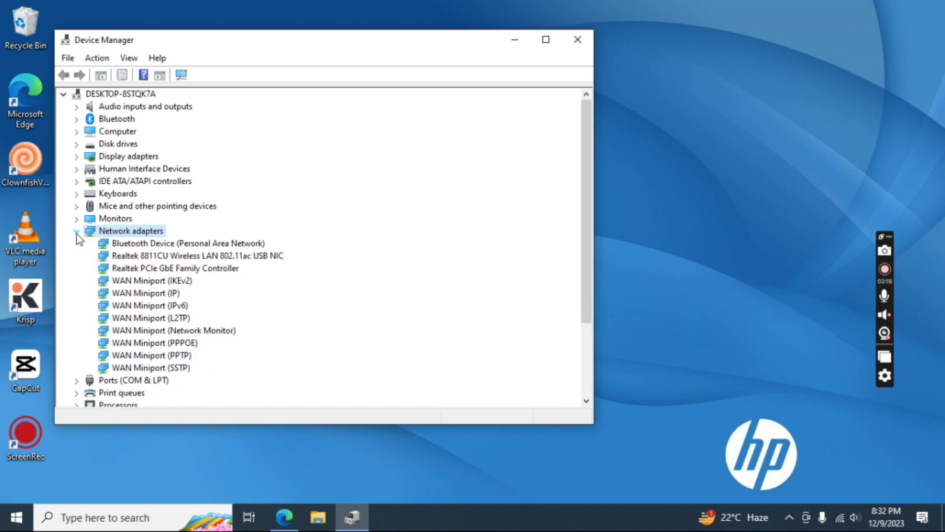
# Search automatically for a newer Realtek 8811CU Wi-Fi driver; the best one is already installed.
pyautogui.rightClick(191, 259)
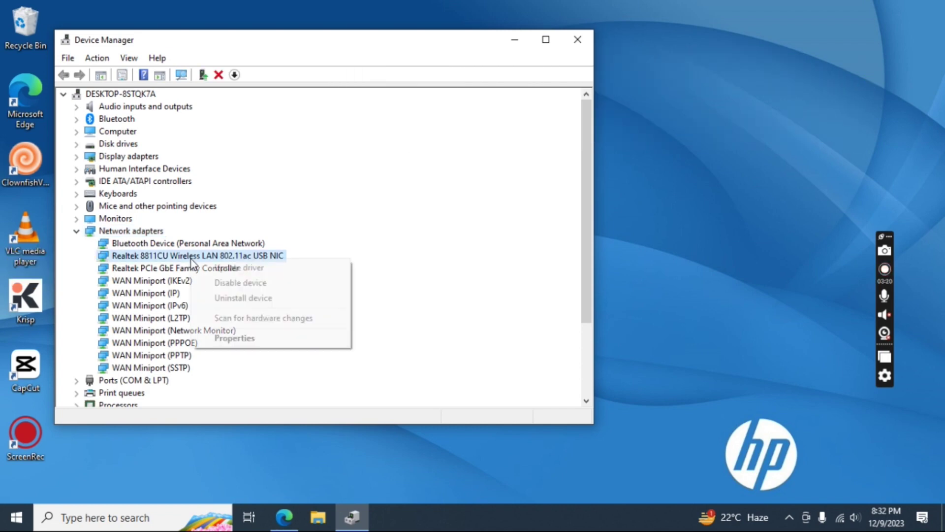
pyautogui.click(246, 271)
pyautogui.click(295, 224)
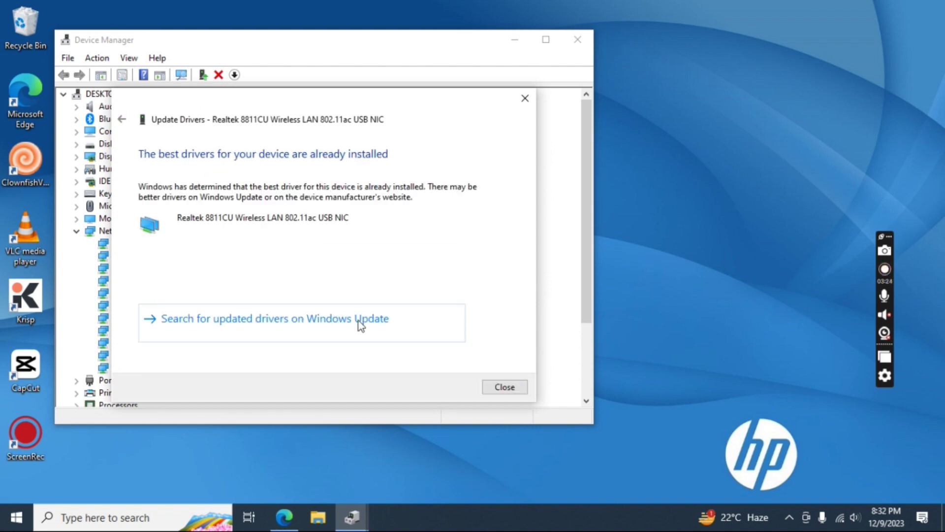
pyautogui.click(511, 385)
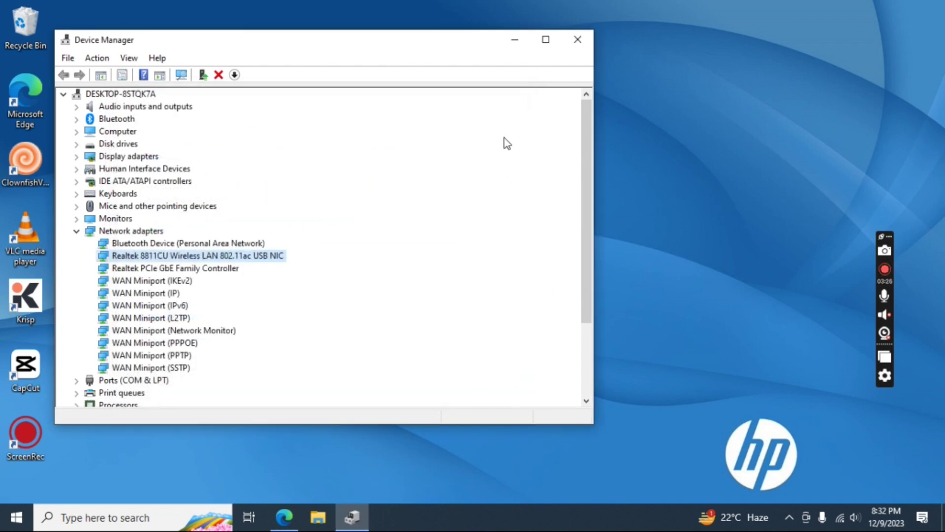